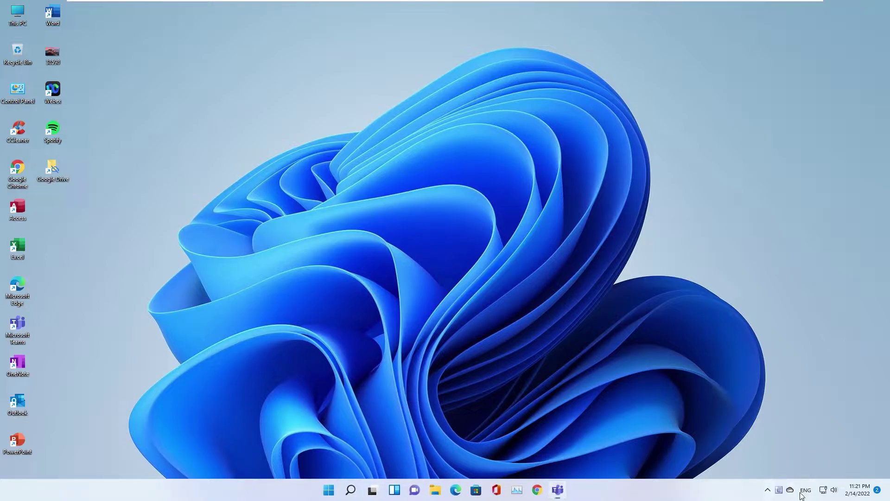
- Examine the apps that launched automatically, checking Teams, Spotify, Webex and the hidden tray icons, and close the UniKey dialog
{"action": "left_click", "coordinate": [767, 491]}
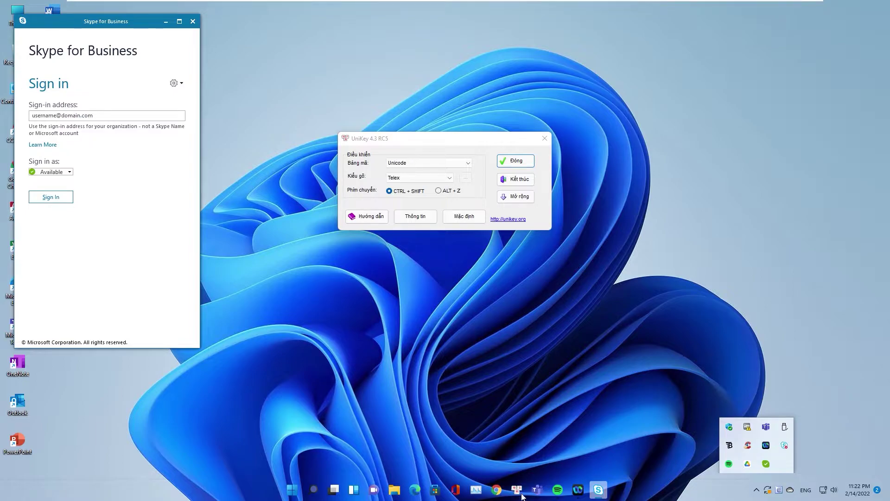
{"action": "left_click", "coordinate": [537, 494]}
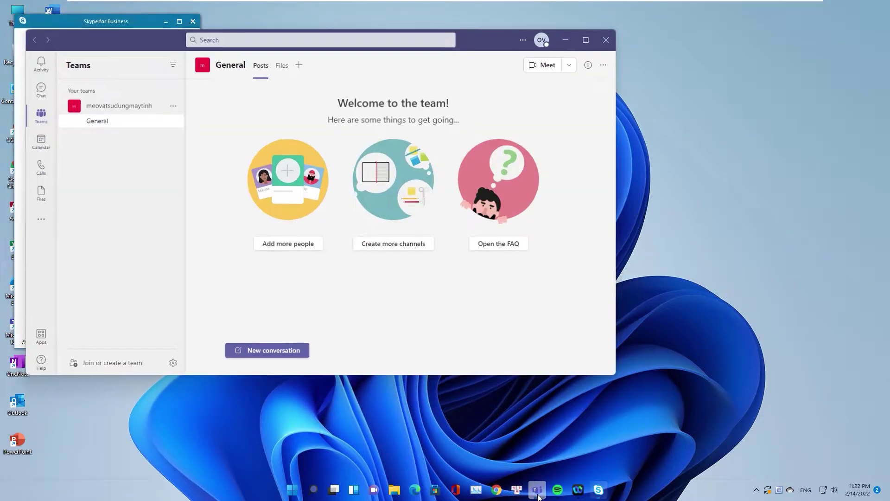
{"action": "left_click", "coordinate": [537, 494]}
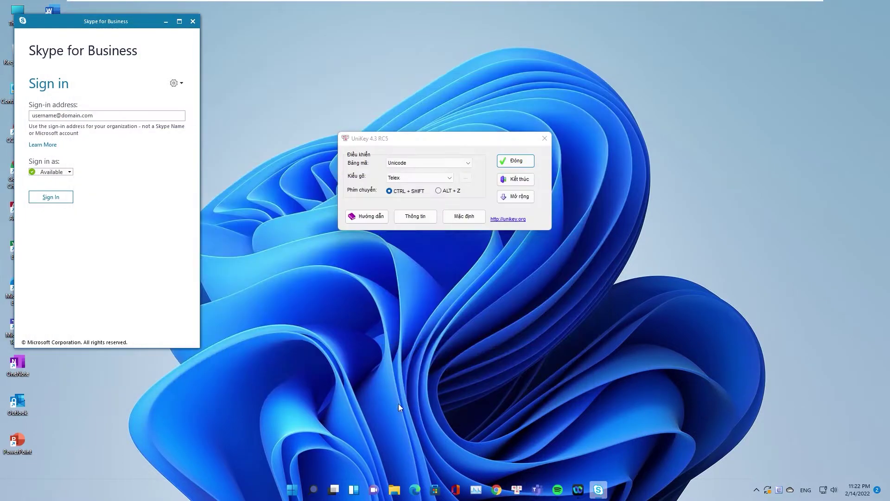
{"action": "left_click", "coordinate": [516, 160]}
{"action": "left_click", "coordinate": [548, 493]}
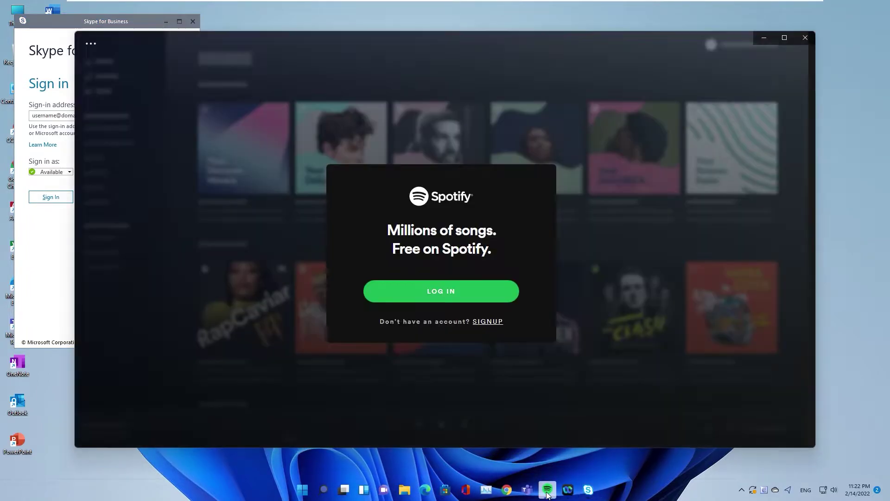
{"action": "left_click", "coordinate": [548, 493]}
{"action": "left_click", "coordinate": [568, 491]}
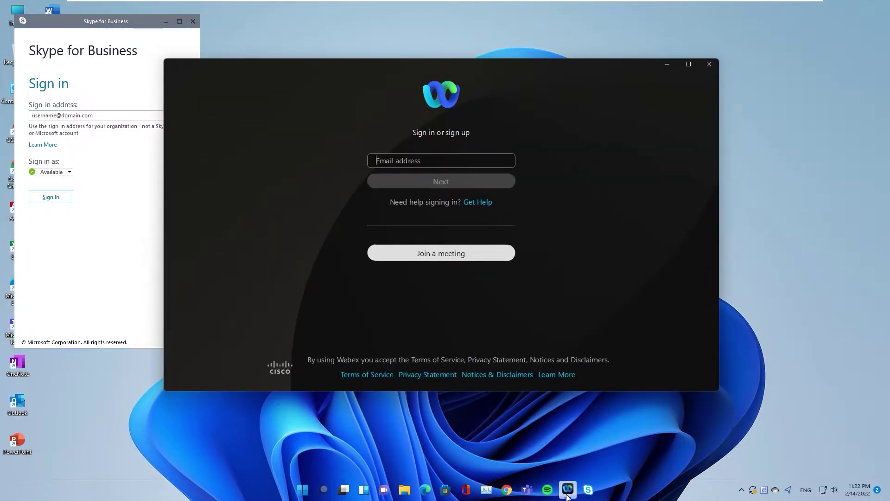
{"action": "left_click", "coordinate": [568, 491]}
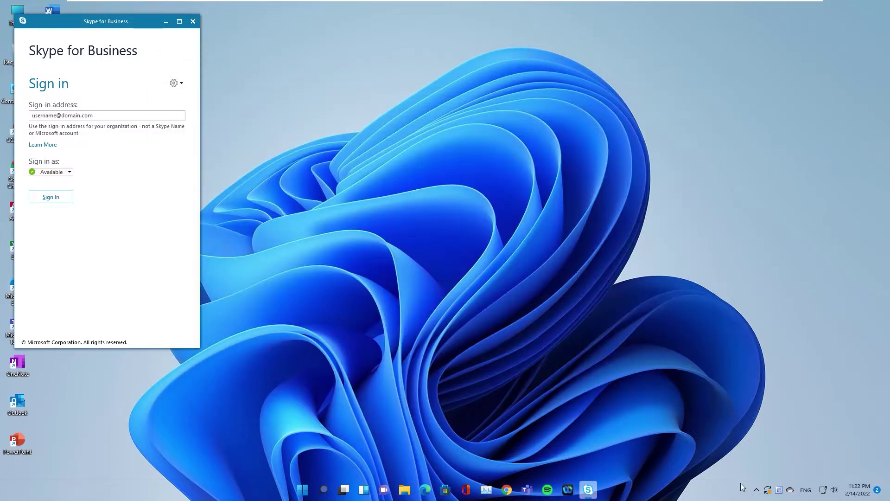
{"action": "left_click", "coordinate": [757, 490]}
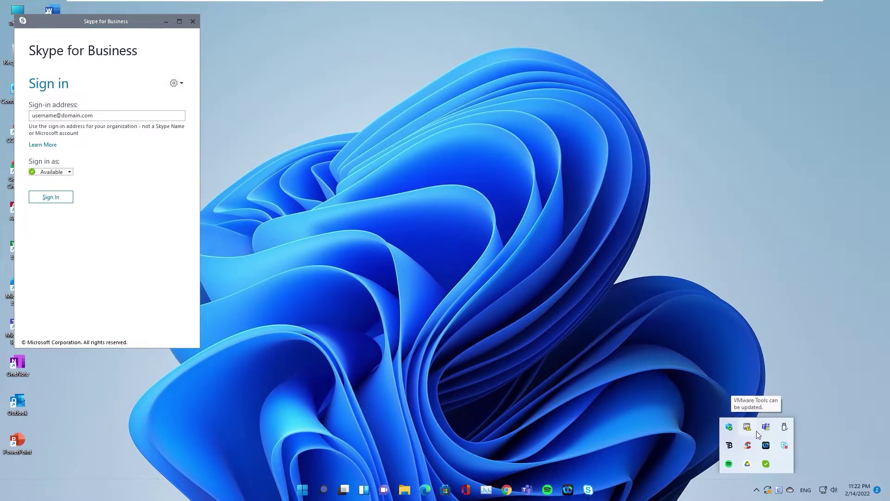
{"action": "left_click", "coordinate": [433, 265]}
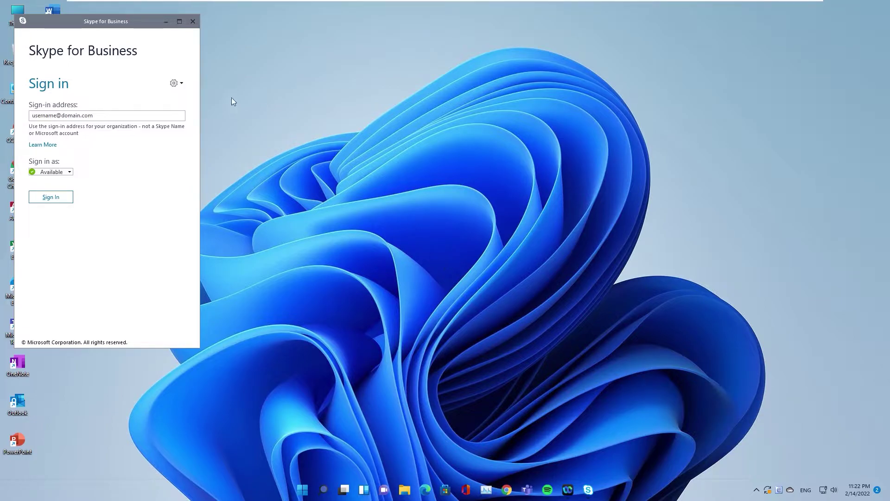
- Minimize the Skype for Business sign-in window and refresh the desktop
{"action": "left_click", "coordinate": [165, 21]}
{"action": "right_click", "coordinate": [302, 152]}
{"action": "left_click", "coordinate": [315, 178]}
{"action": "right_click", "coordinate": [271, 148]}
{"action": "left_click", "coordinate": [301, 171]}
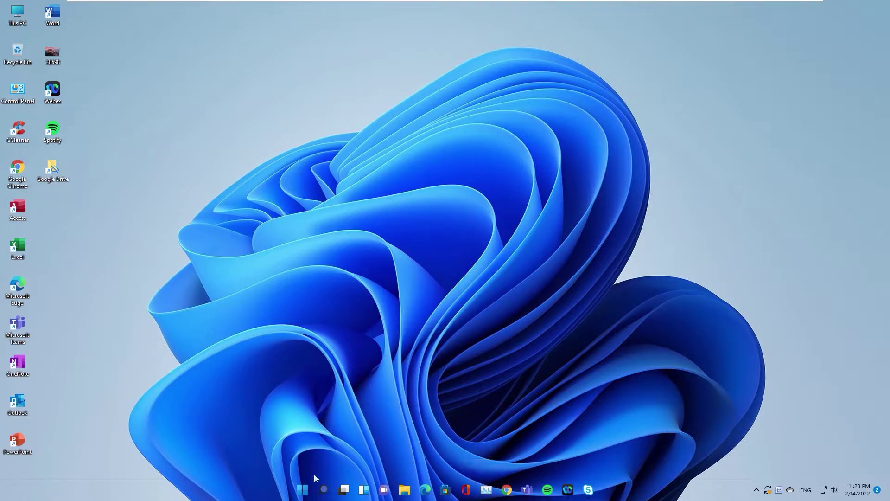
- Search Windows for "task", open Task Manager and show its list of startup apps
{"action": "left_click", "coordinate": [324, 489]}
{"action": "type", "text": "task"}
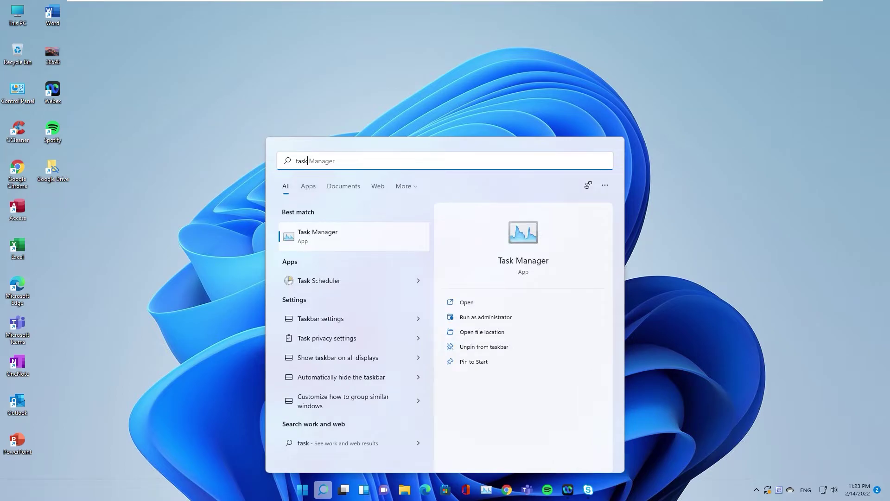
{"action": "left_click", "coordinate": [325, 237]}
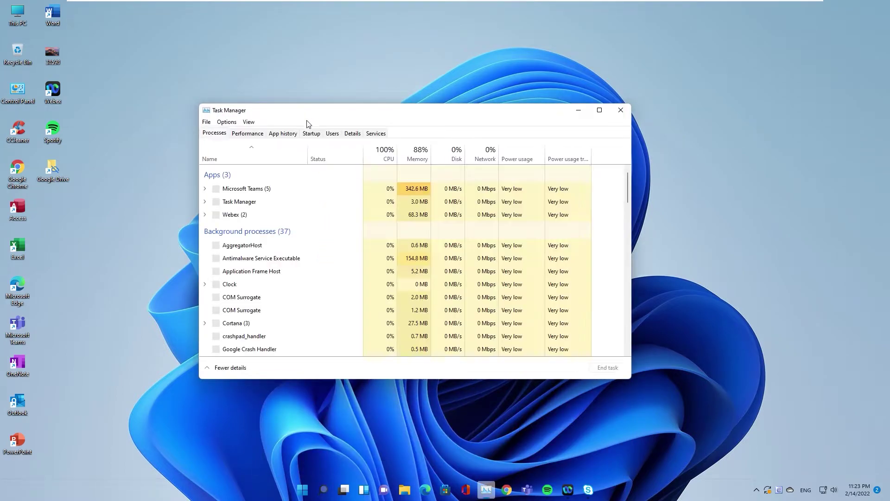
{"action": "left_click", "coordinate": [313, 134]}
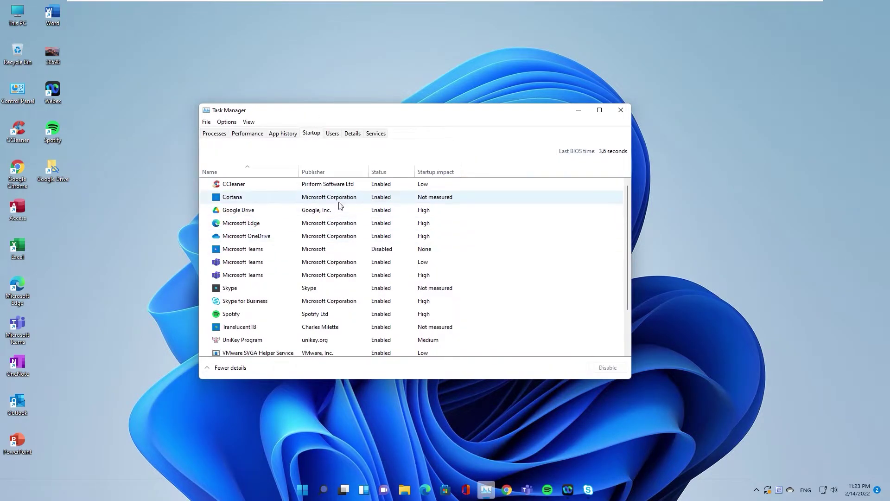
{"action": "scroll", "coordinate": [291, 284], "scroll_direction": "down", "scroll_amount": 2}
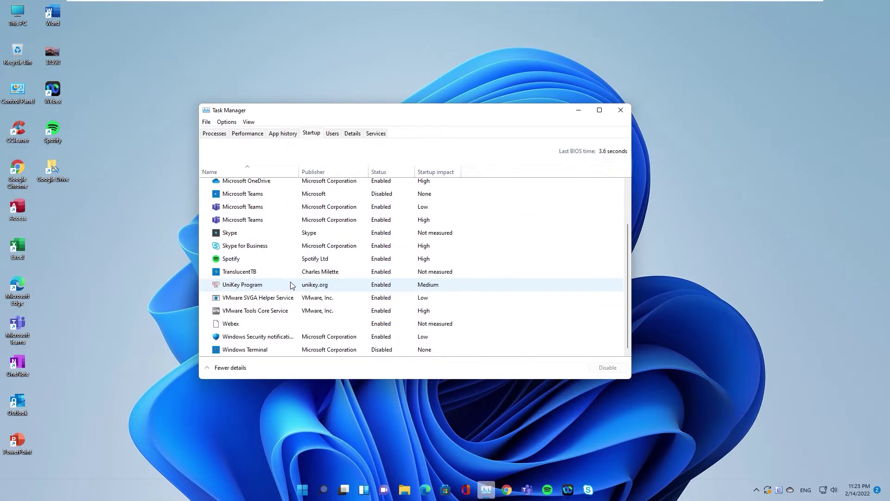
{"action": "scroll", "coordinate": [286, 315], "scroll_direction": "up", "scroll_amount": 2}
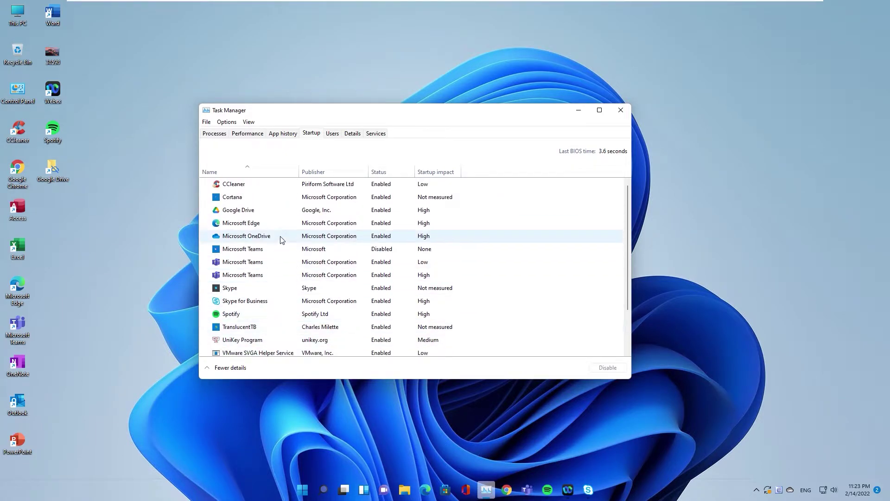
{"action": "left_click_drag", "start_coordinate": [327, 115], "coordinate": [341, 96]}
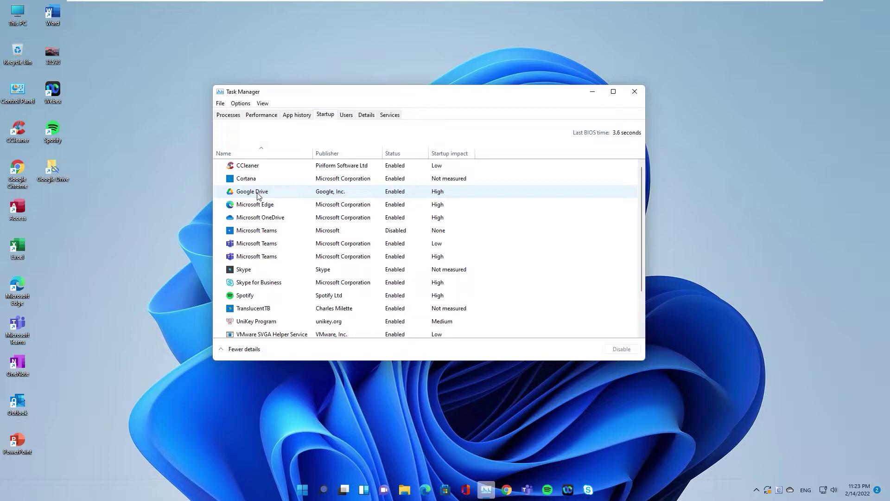
- Disable Google Drive, Microsoft Edge and Microsoft OneDrive from launching at startup
{"action": "left_click", "coordinate": [328, 192]}
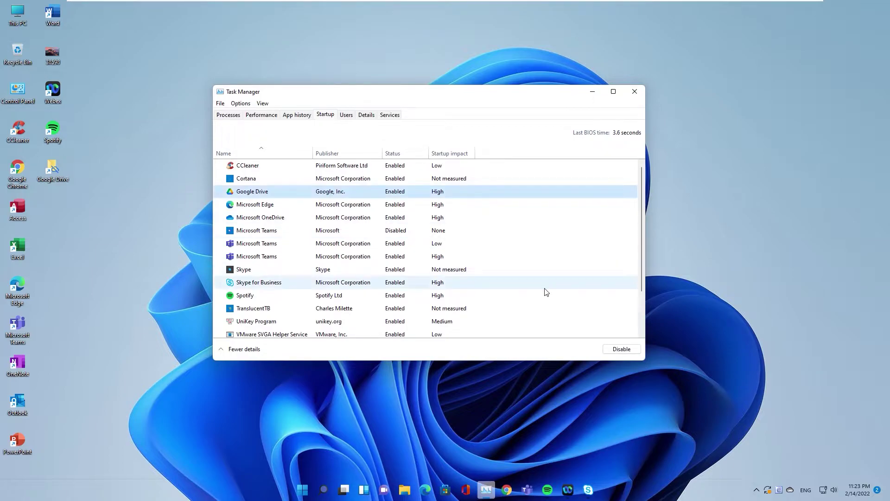
{"action": "left_click", "coordinate": [622, 352]}
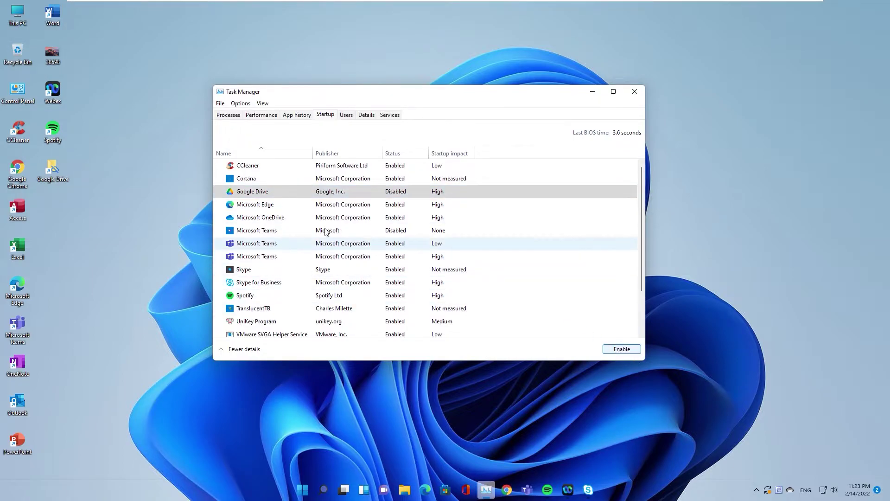
{"action": "left_click", "coordinate": [334, 206]}
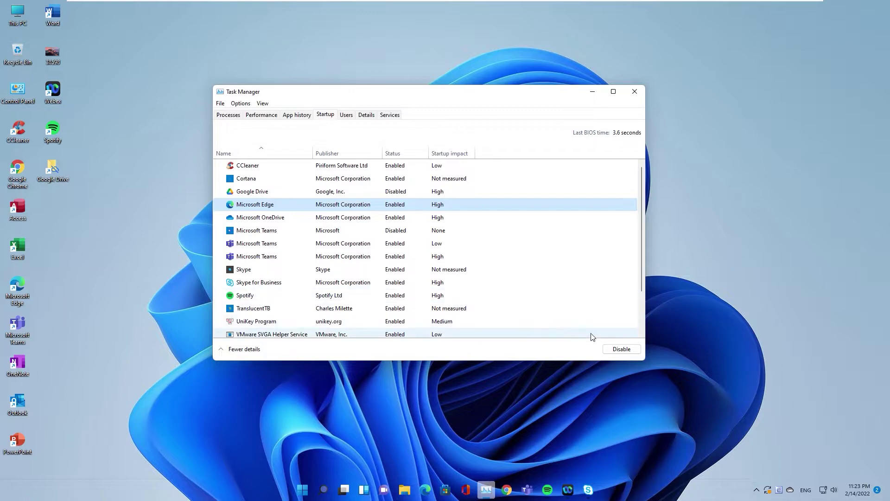
{"action": "left_click", "coordinate": [621, 351]}
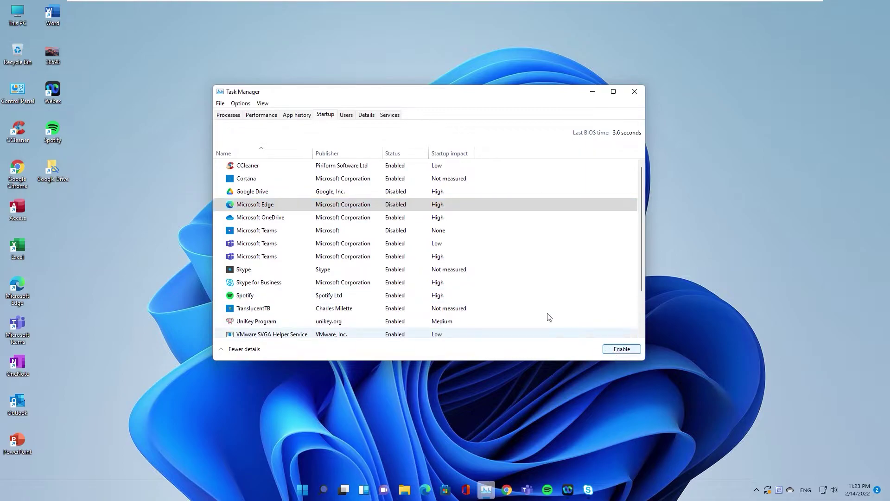
{"action": "left_click", "coordinate": [338, 219]}
{"action": "left_click", "coordinate": [621, 348]}
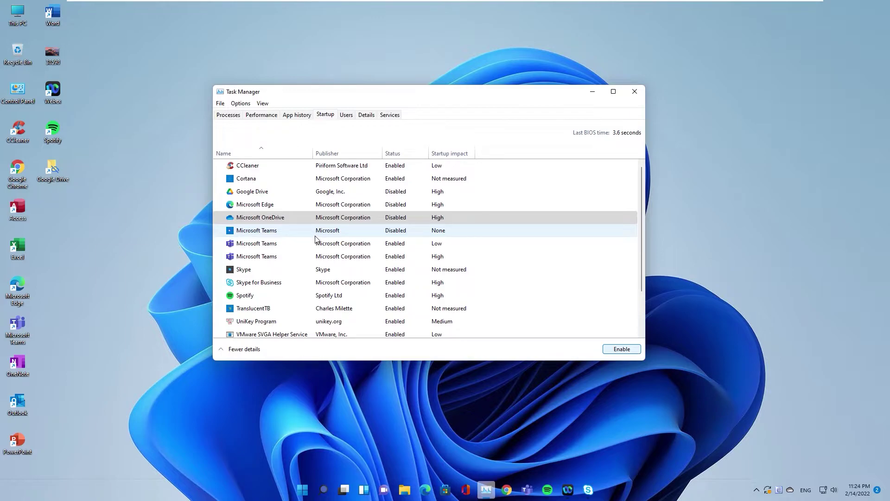
- Re-enable Google Drive as a startup app
{"action": "left_click", "coordinate": [260, 221]}
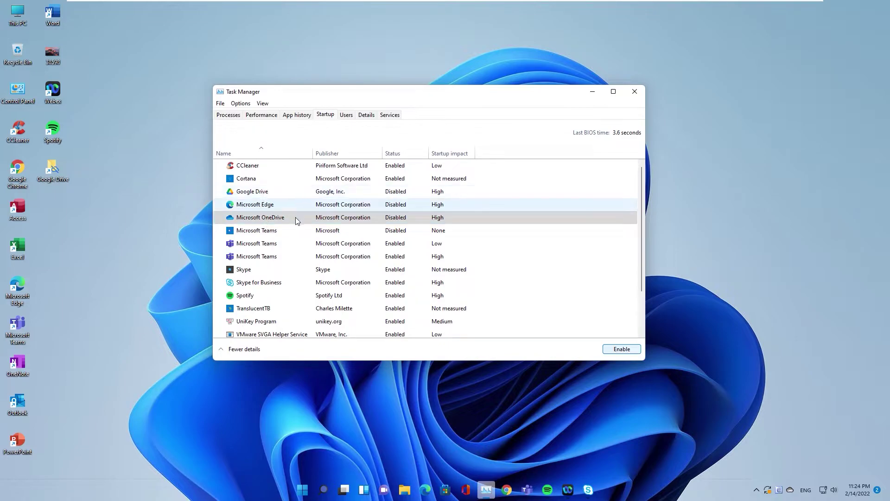
{"action": "left_click", "coordinate": [272, 193]}
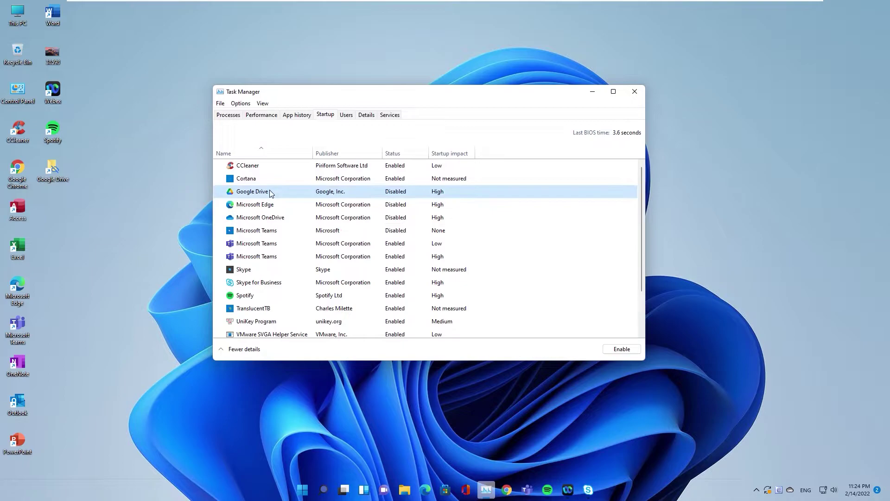
{"action": "left_click", "coordinate": [618, 351]}
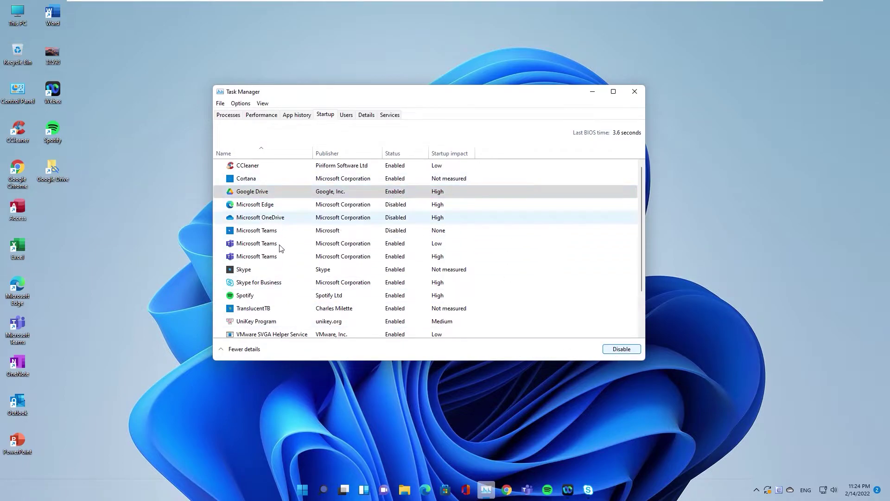
- Disable both enabled Microsoft Teams entries, Skype and Skype for Business from launching at startup
{"action": "left_click", "coordinate": [261, 245]}
{"action": "left_click", "coordinate": [622, 349]}
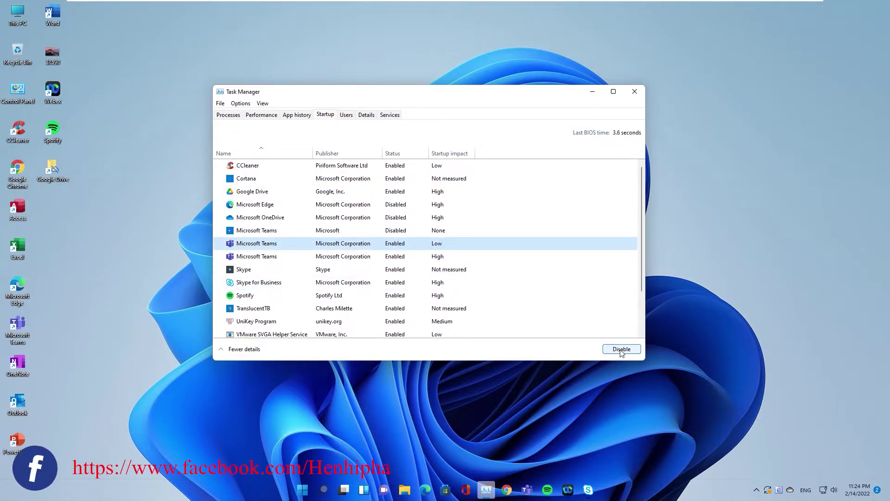
{"action": "left_click", "coordinate": [273, 256]}
{"action": "left_click", "coordinate": [622, 349]}
{"action": "left_click", "coordinate": [290, 268]}
{"action": "left_click", "coordinate": [621, 348]}
{"action": "left_click", "coordinate": [299, 287]}
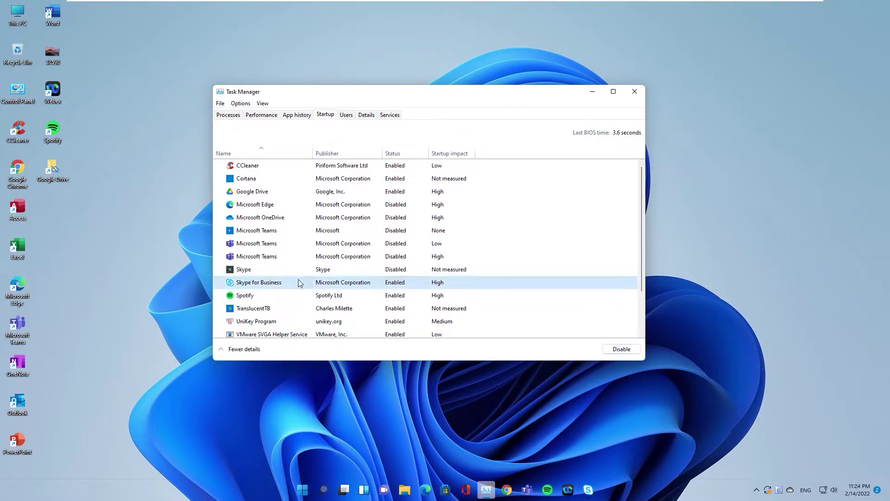
{"action": "key", "text": "alt+a"}
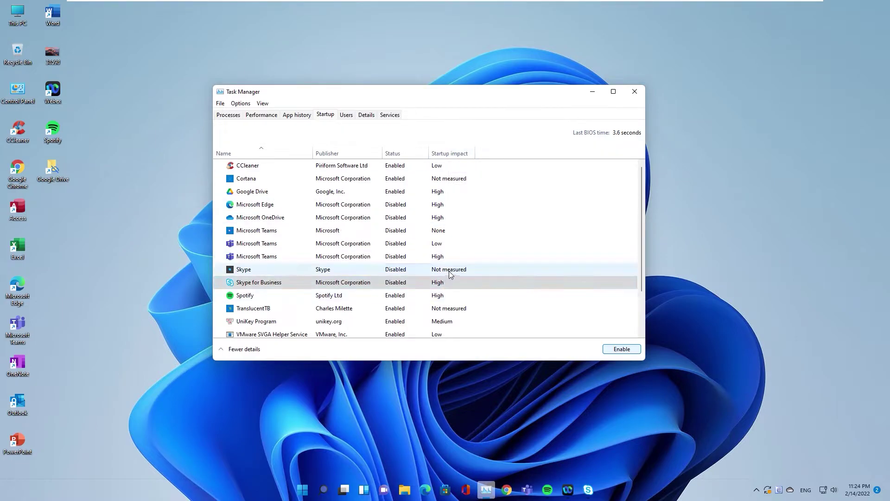
- Disable Spotify and Webex from launching at startup
{"action": "mouse_move", "coordinate": [452, 274]}
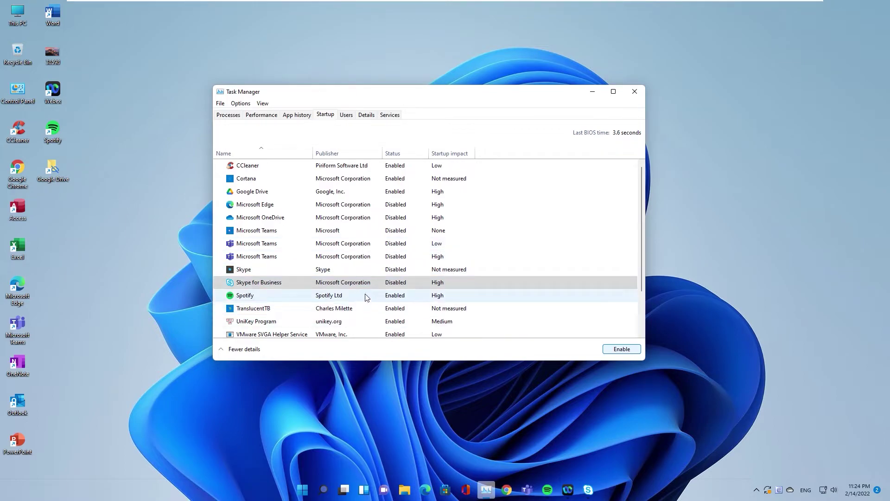
{"action": "left_click", "coordinate": [376, 297]}
{"action": "key", "text": "alt+a"}
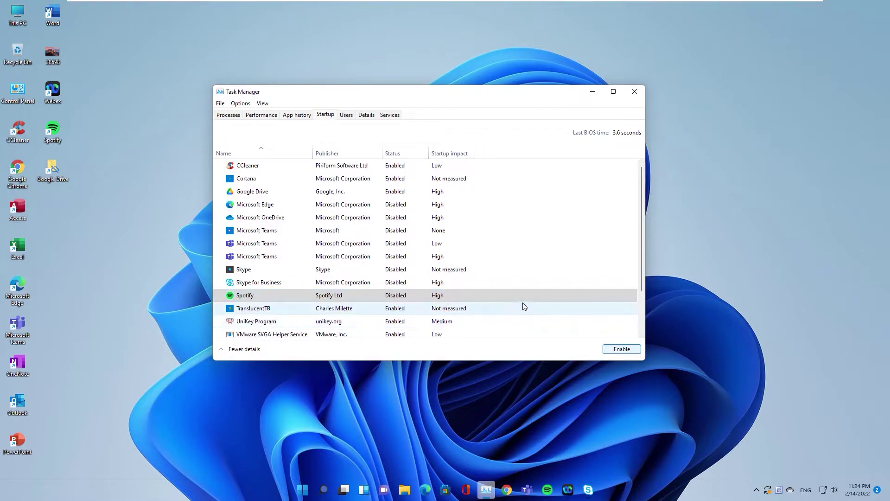
{"action": "left_click_drag", "start_coordinate": [641, 251], "coordinate": [640, 313]}
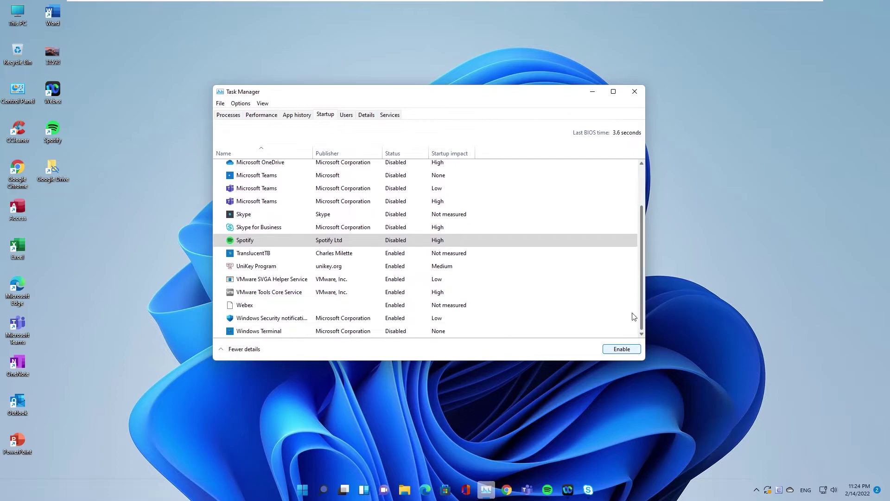
{"action": "left_click", "coordinate": [276, 306]}
{"action": "left_click", "coordinate": [607, 350]}
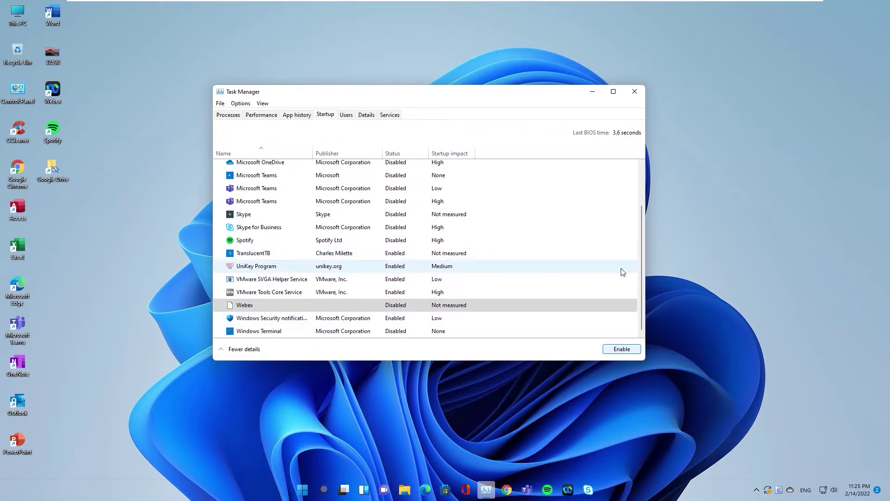
- Re-enable Microsoft OneDrive as a startup app
{"action": "left_click_drag", "start_coordinate": [641, 259], "coordinate": [645, 199]}
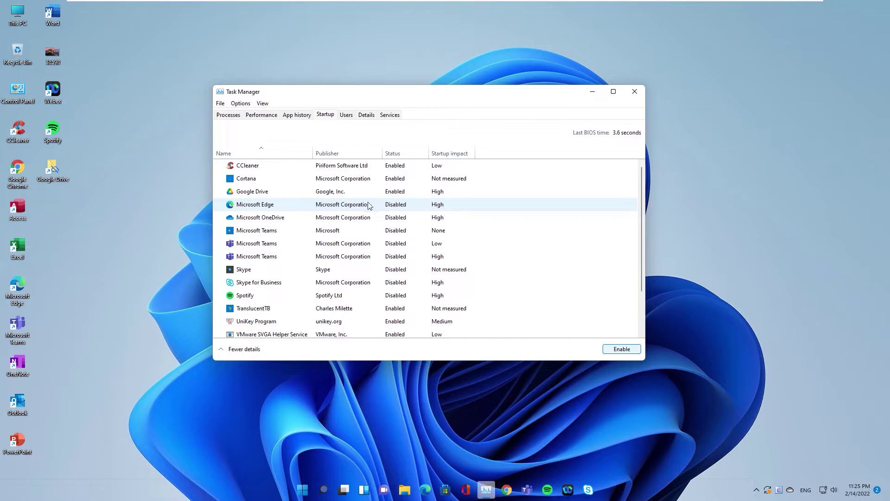
{"action": "left_click", "coordinate": [398, 208]}
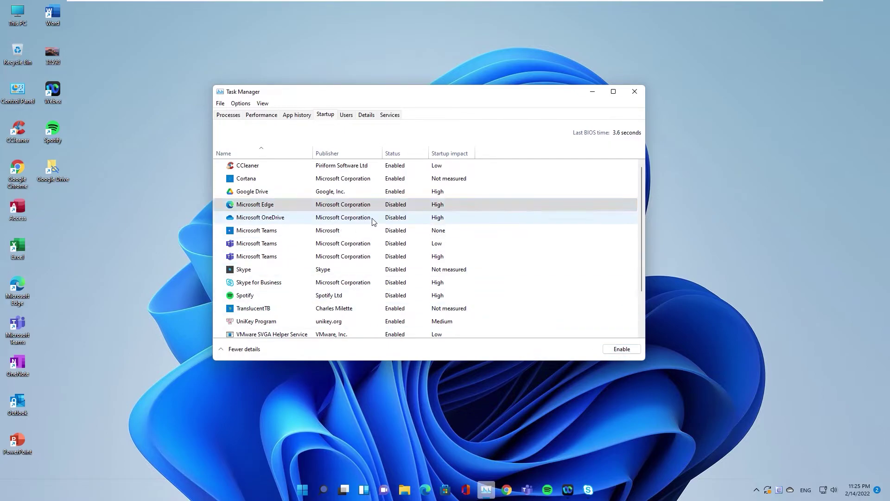
{"action": "left_click", "coordinate": [374, 218]}
{"action": "left_click", "coordinate": [626, 349]}
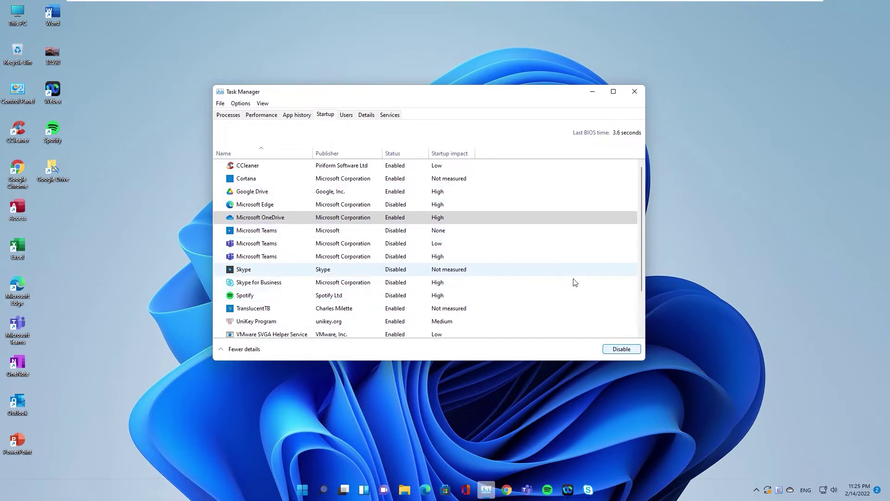
- Review the remaining startup entries and close Task Manager, returning to the desktop
{"action": "scroll", "coordinate": [568, 297], "scroll_direction": "down", "scroll_amount": 2}
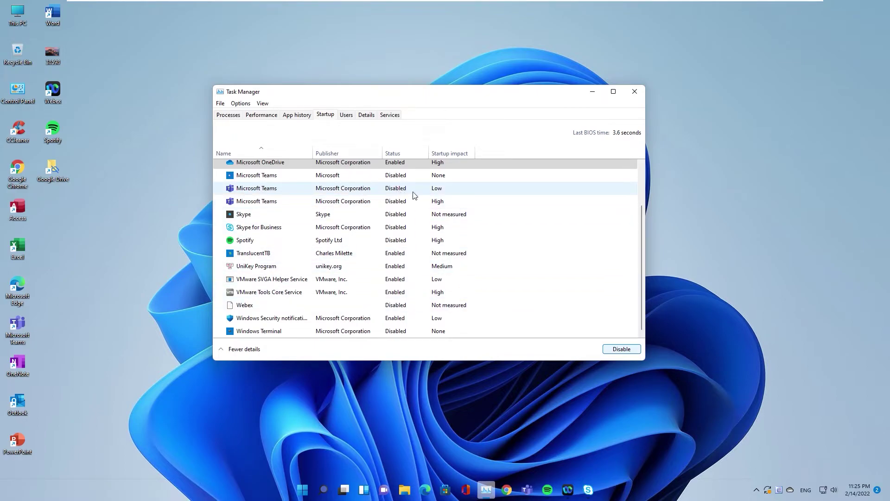
{"action": "left_click", "coordinate": [635, 92]}
{"action": "right_click", "coordinate": [428, 193]}
{"action": "key", "text": "Escape"}
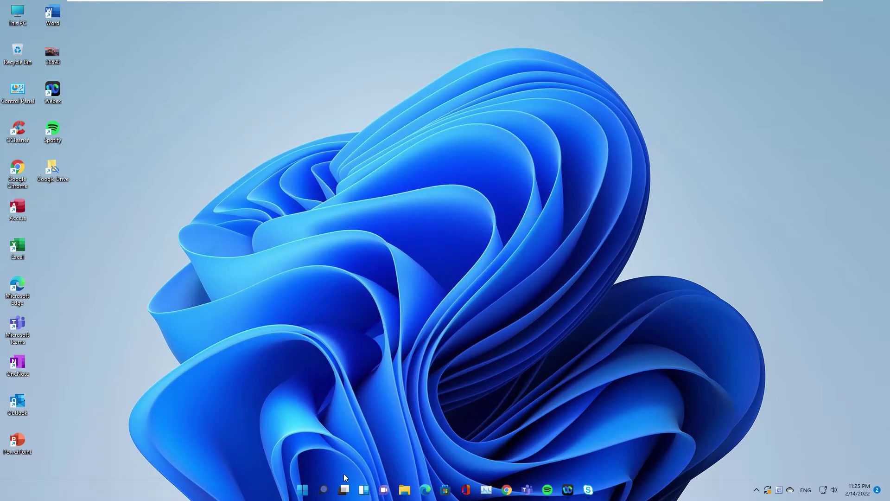
- Restart the computer to apply the startup app changes
{"action": "left_click", "coordinate": [302, 491]}
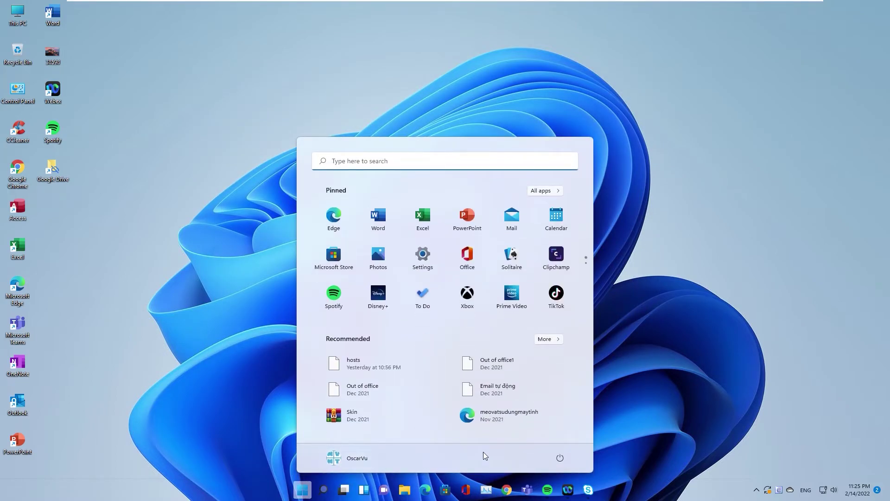
{"action": "left_click", "coordinate": [559, 458]}
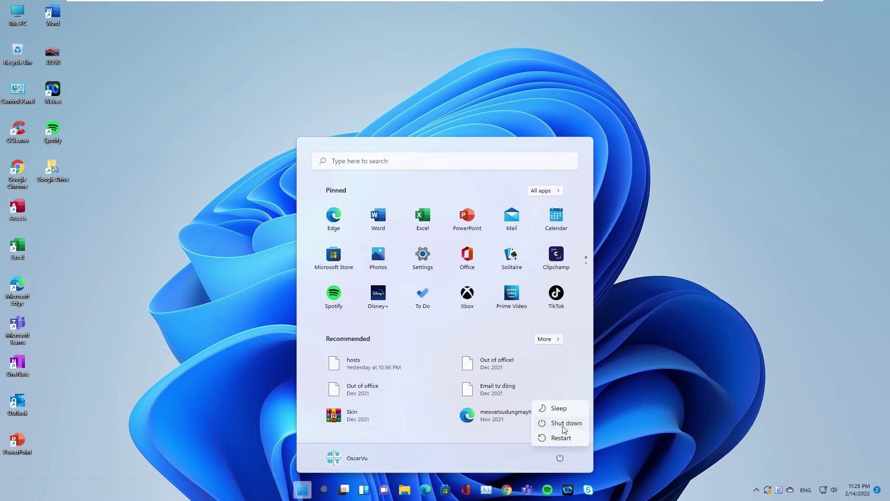
{"action": "left_click", "coordinate": [562, 439]}
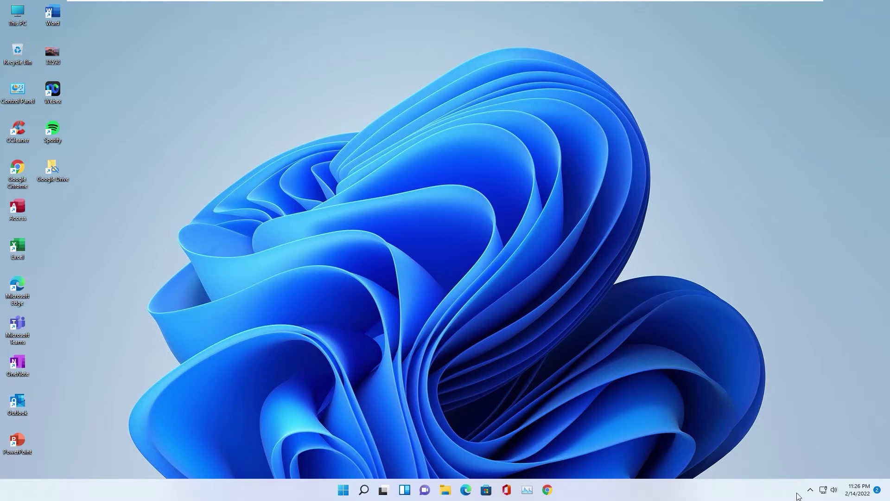
- Check the hidden system tray icons for apps launched at startup and close the UniKey window
{"action": "left_click", "coordinate": [811, 491]}
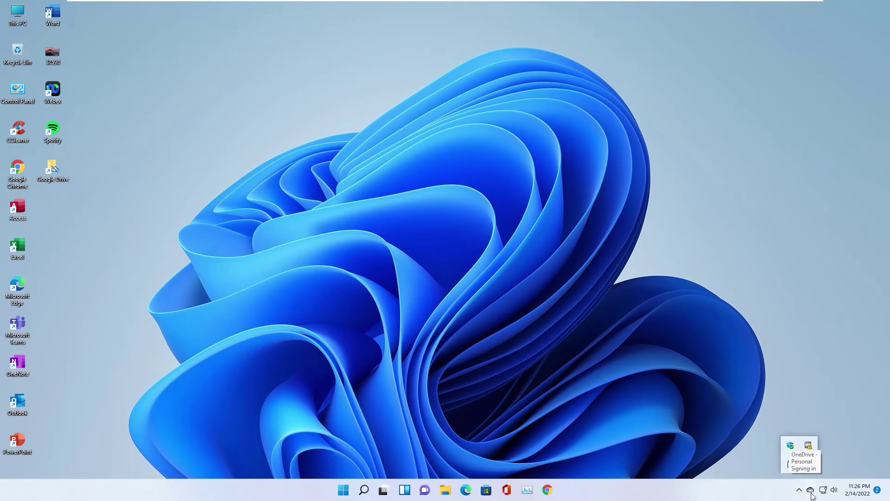
{"action": "left_click", "coordinate": [768, 491]}
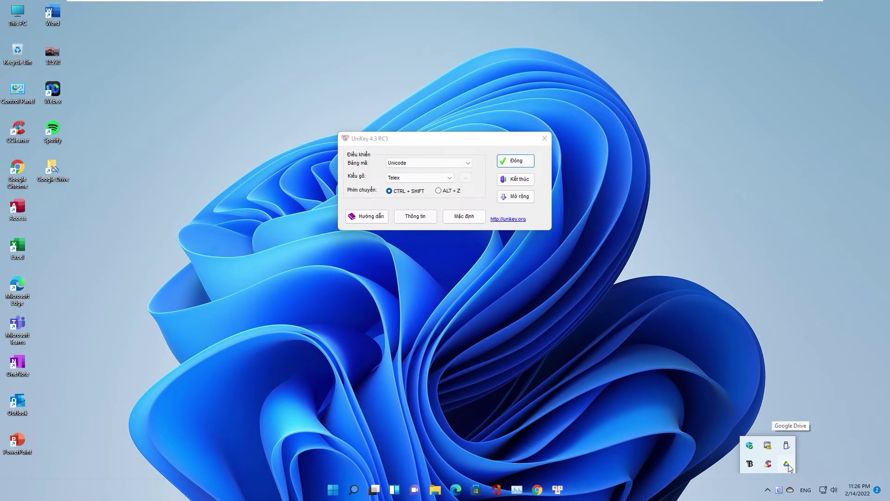
{"action": "left_click", "coordinate": [508, 162]}
{"action": "right_click", "coordinate": [379, 221]}
{"action": "left_click", "coordinate": [404, 248]}
{"action": "right_click", "coordinate": [272, 208]}
{"action": "left_click", "coordinate": [287, 234]}
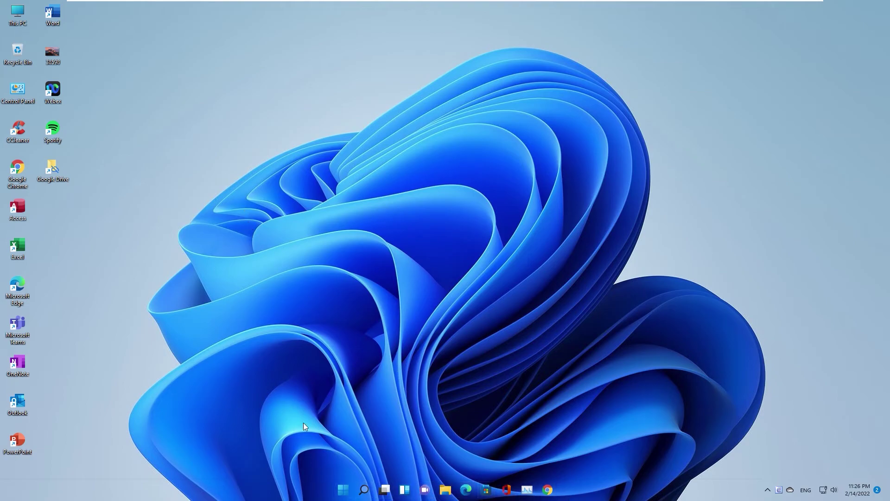
{"action": "right_click", "coordinate": [361, 197]}
{"action": "left_click", "coordinate": [389, 225]}
{"action": "right_click", "coordinate": [222, 160]}
{"action": "left_click", "coordinate": [249, 185]}
- Recheck the hidden system tray icons for background apps running after the restart, and dismiss the overflow
{"action": "left_click", "coordinate": [757, 490]}
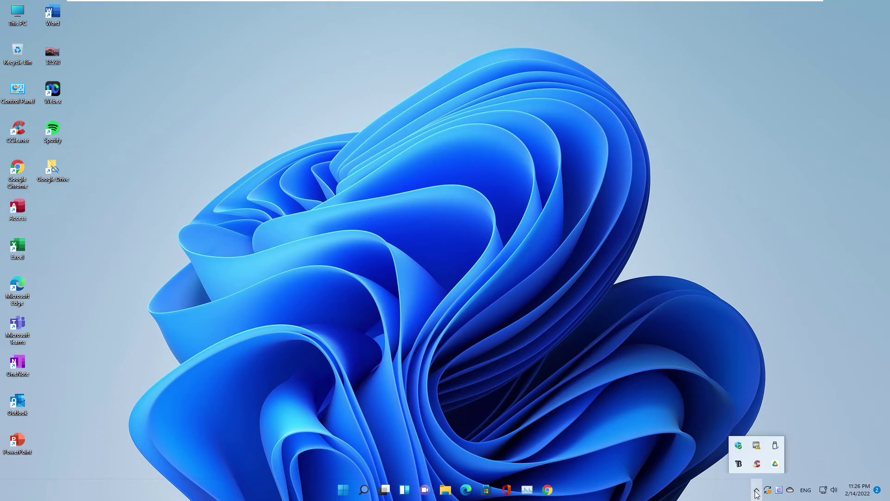
{"action": "right_click", "coordinate": [325, 251]}
{"action": "left_click", "coordinate": [367, 273]}
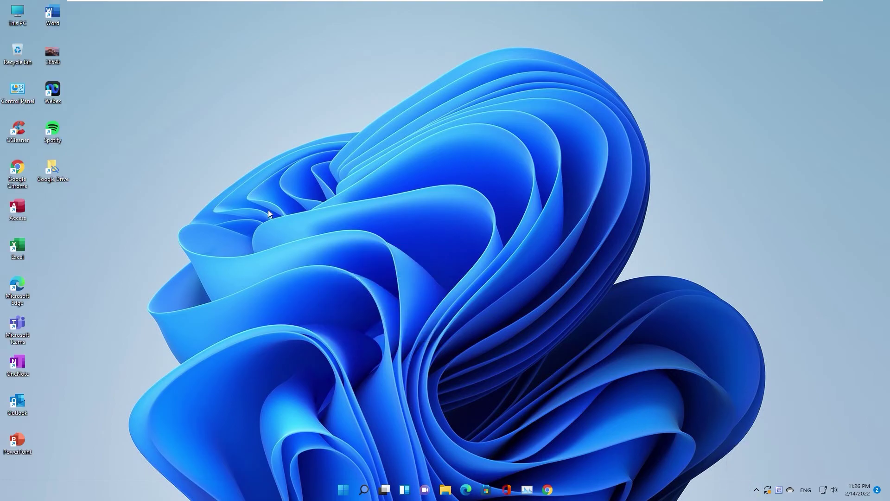
{"action": "right_click", "coordinate": [245, 171]}
{"action": "left_click", "coordinate": [263, 199]}
{"action": "right_click", "coordinate": [352, 207]}
{"action": "left_click", "coordinate": [374, 235]}
{"action": "right_click", "coordinate": [336, 193]}
{"action": "left_click", "coordinate": [347, 210]}
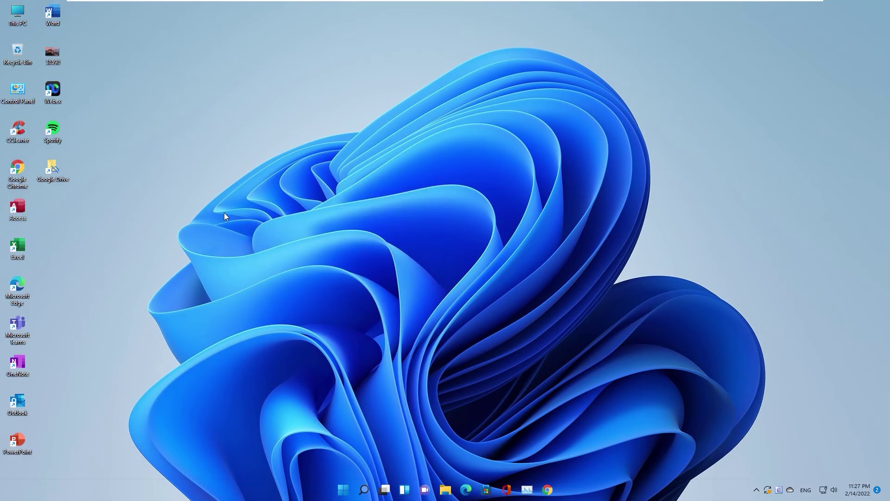